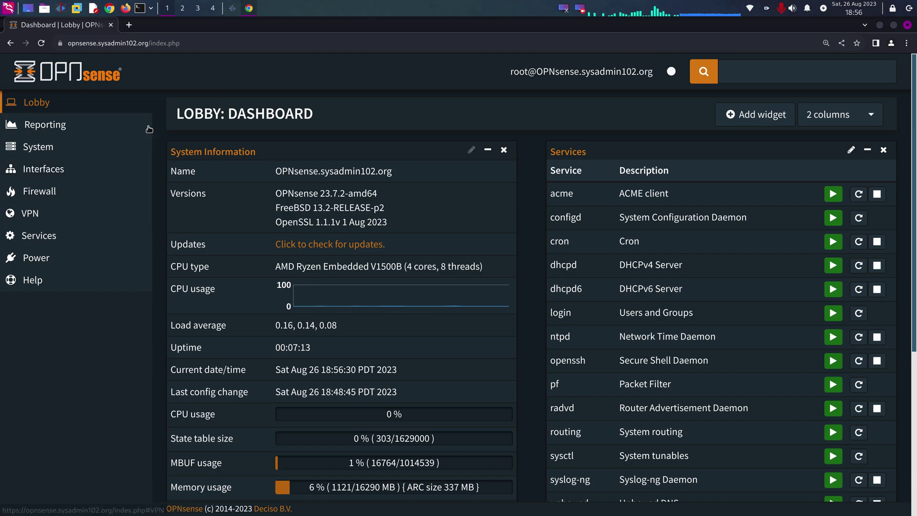
Open Services > Unbound DNS > Blocklist and tick the Enable checkbox
left_click(56, 237)
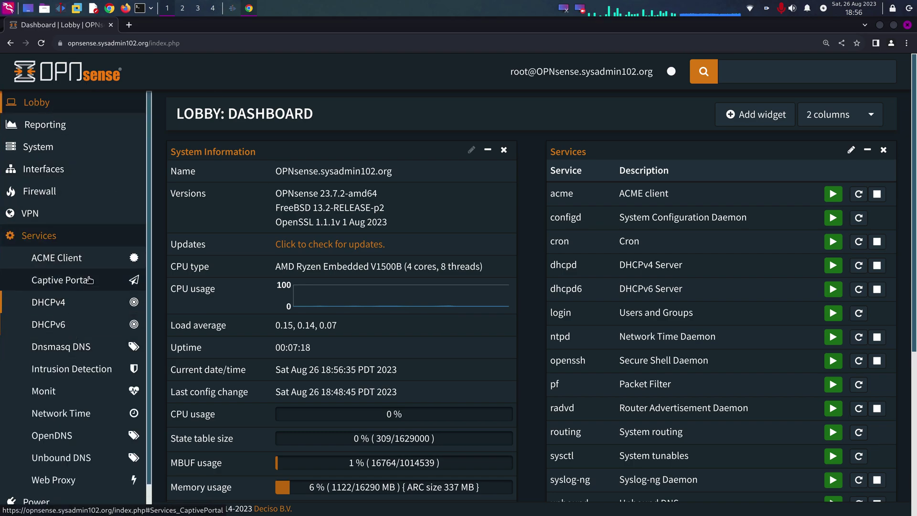
left_click(78, 461)
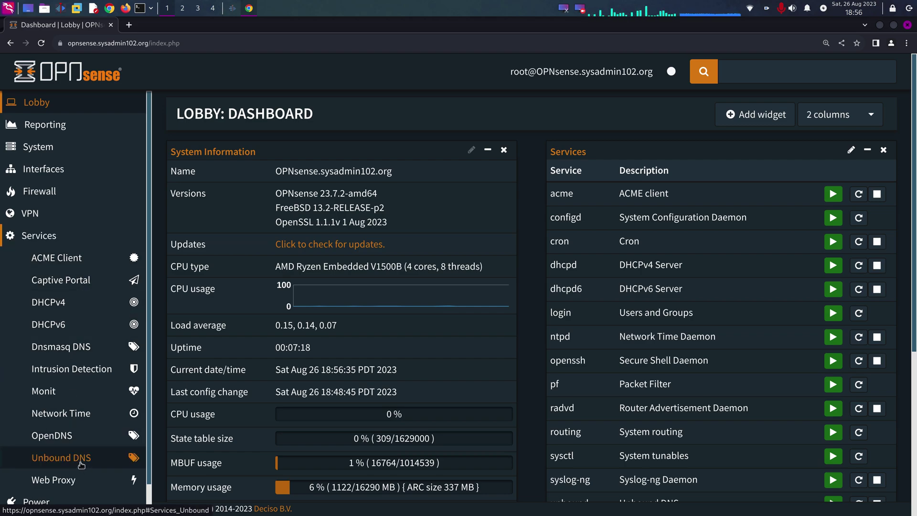
scroll(77, 461, "down", 3)
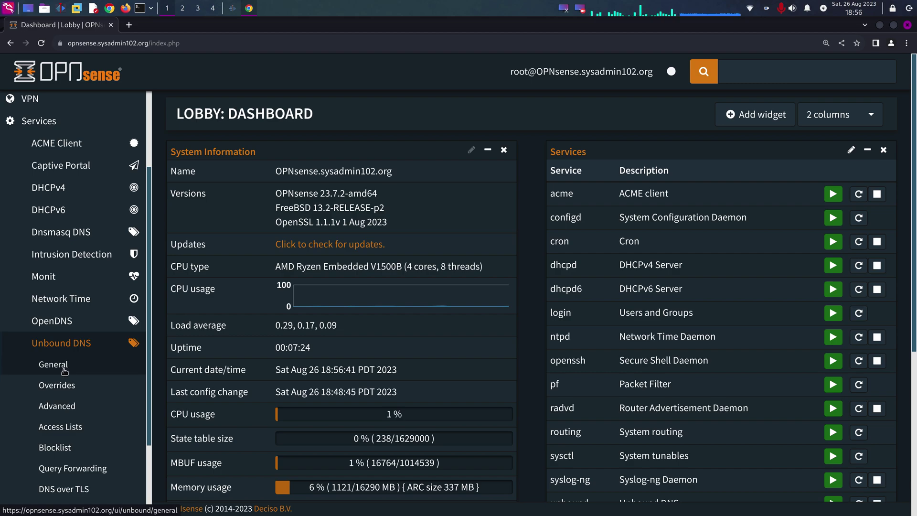
left_click(55, 448)
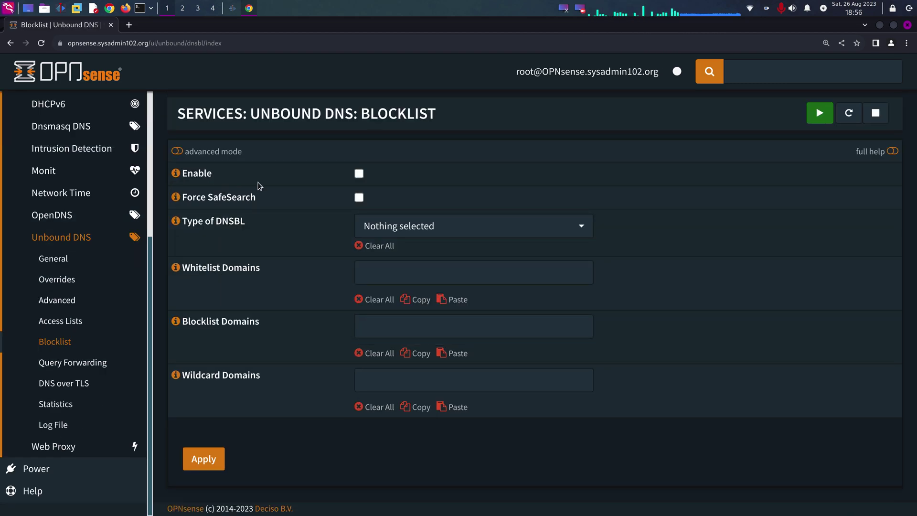
left_click(359, 174)
Choose Steven Black List in the Type of DNSBL dropdown and close the list
left_click(460, 226)
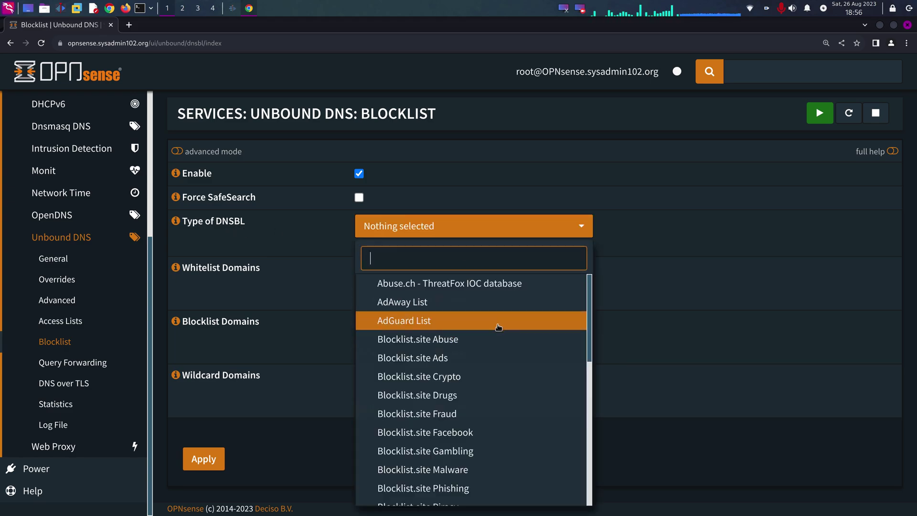
scroll(500, 342, "down", 1)
scroll(501, 337, "down", 7)
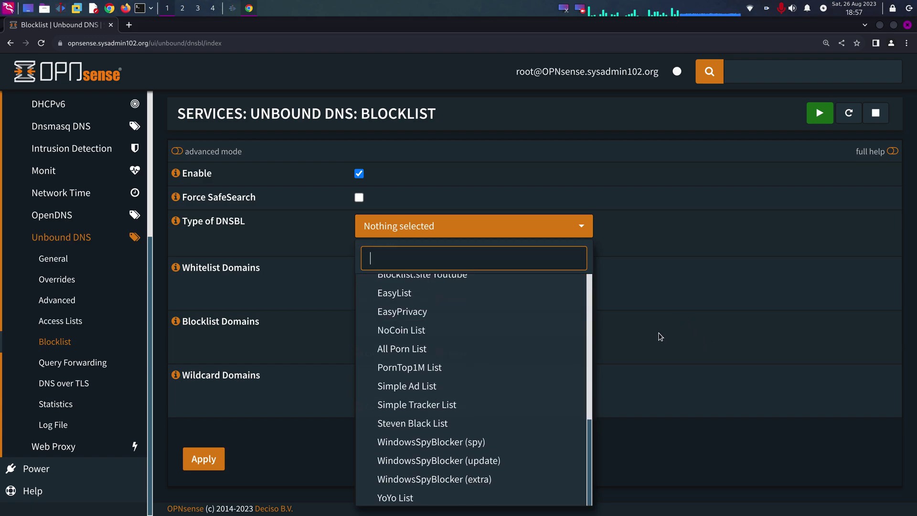
left_click(590, 357)
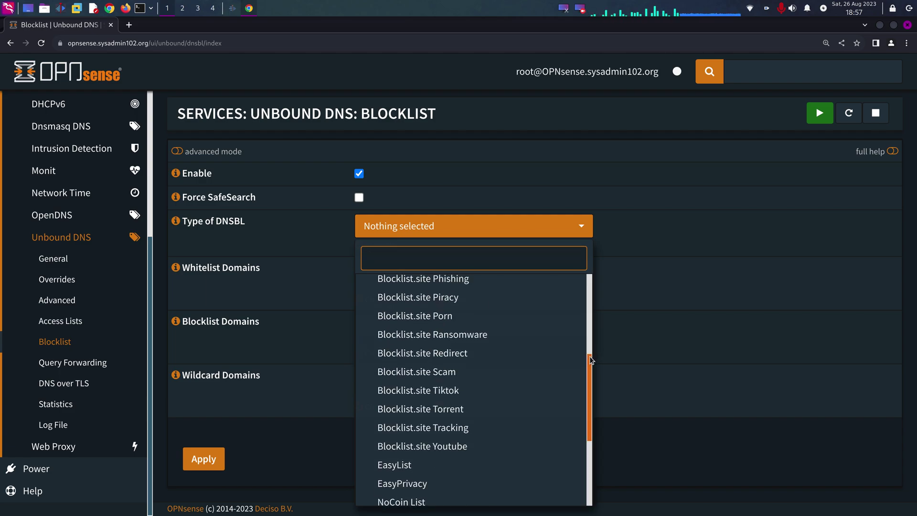
scroll(590, 356, "up", 3)
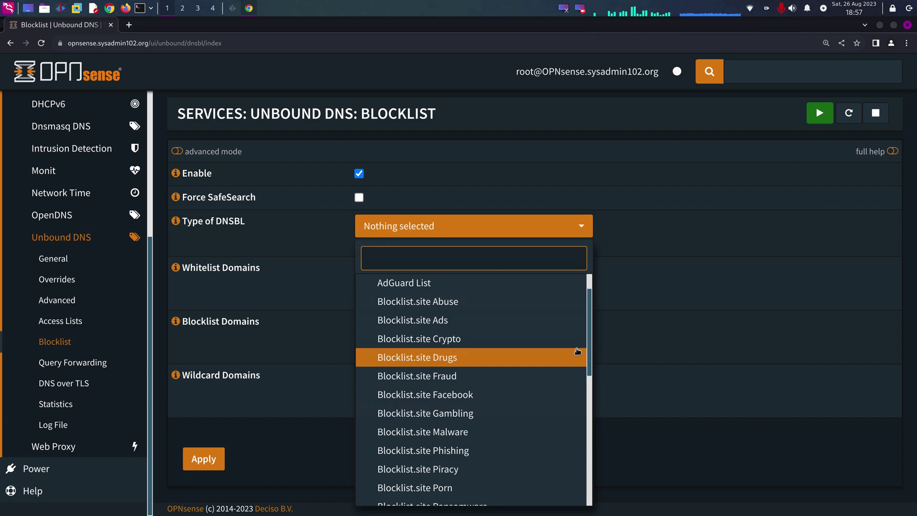
key("Up")
scroll(578, 350, "down", 7)
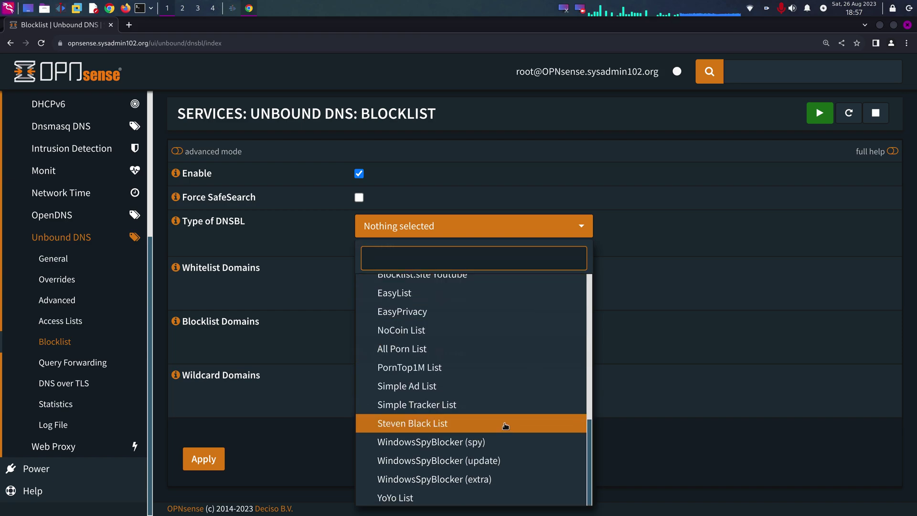
left_click(433, 429)
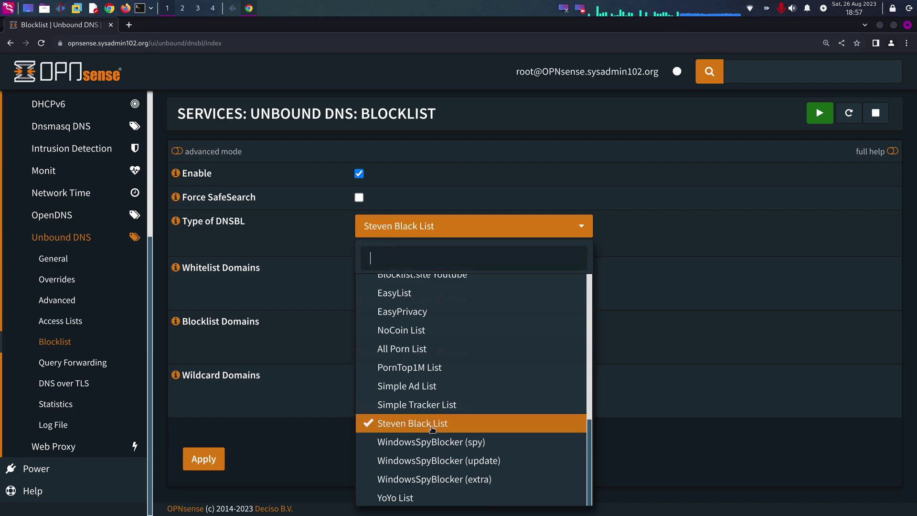
scroll(499, 401, "up", 5)
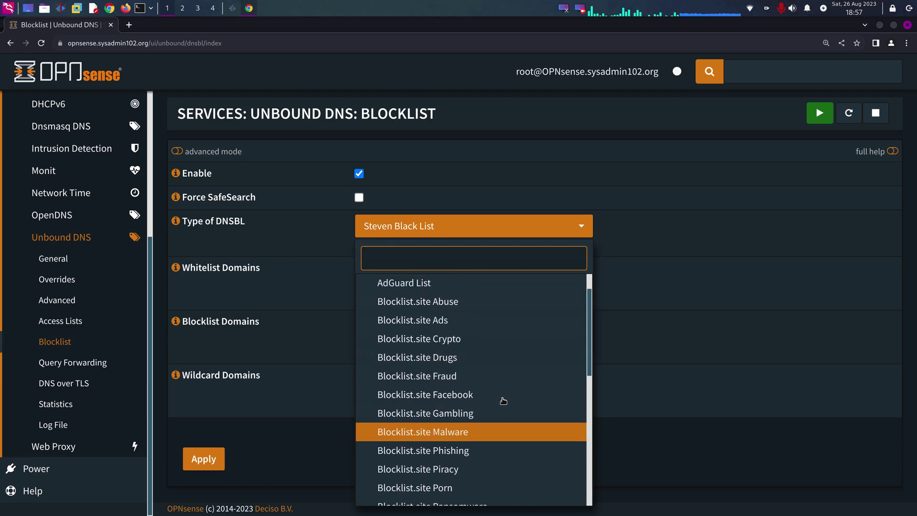
left_click(634, 338)
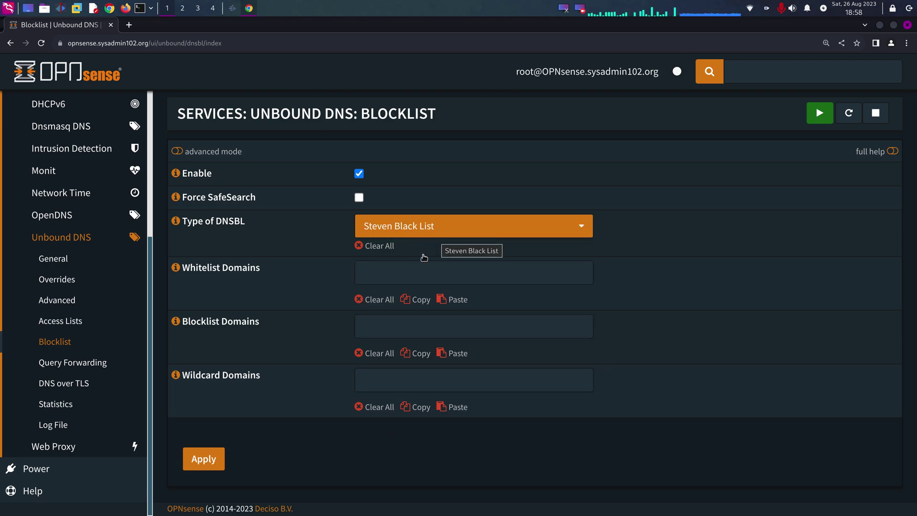
Apply the Steven Black blocklist settings and go to System > Settings > Cron
left_click(211, 464)
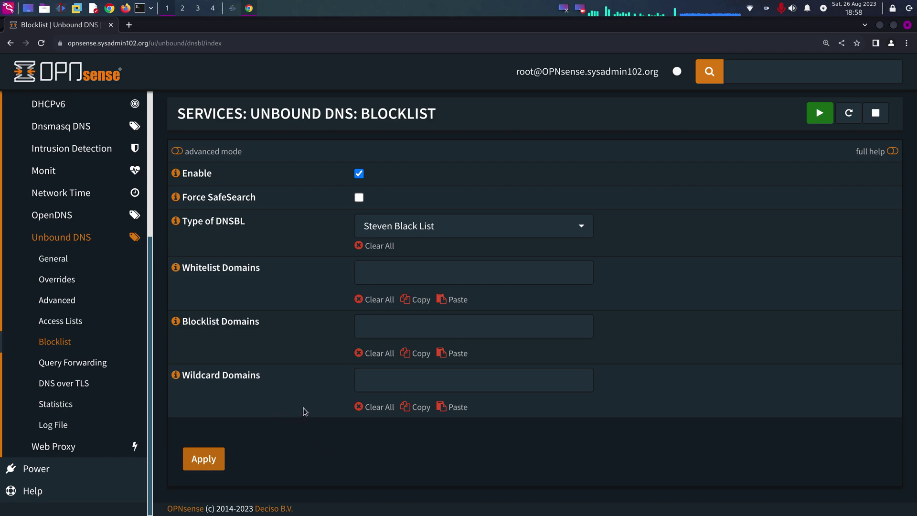
scroll(56, 318, "up", 5)
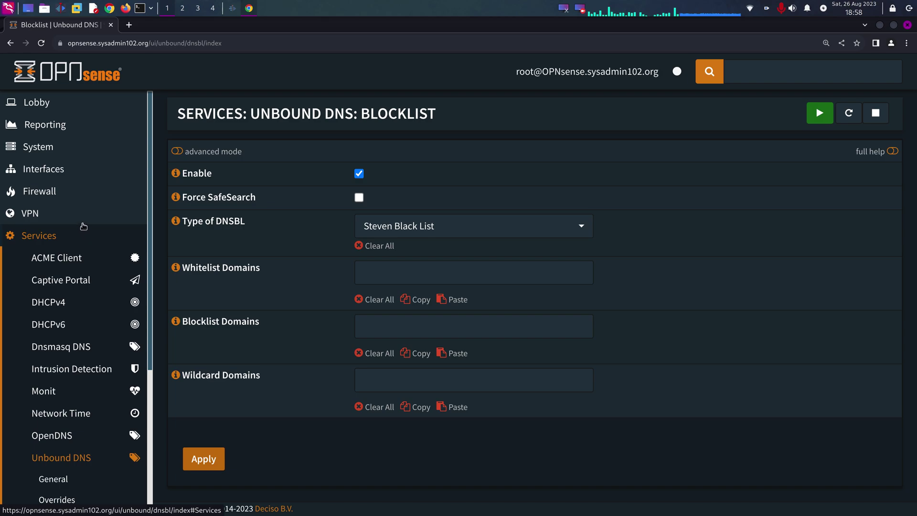
left_click(46, 152)
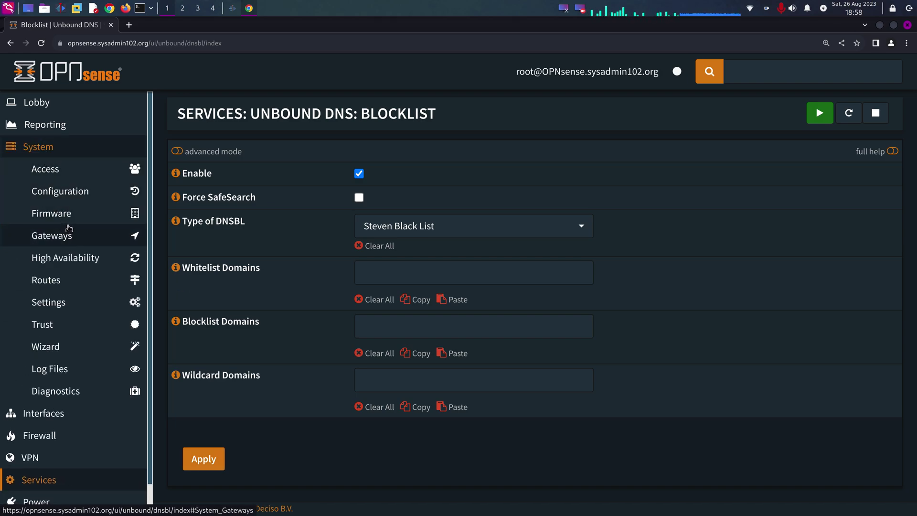
left_click(51, 302)
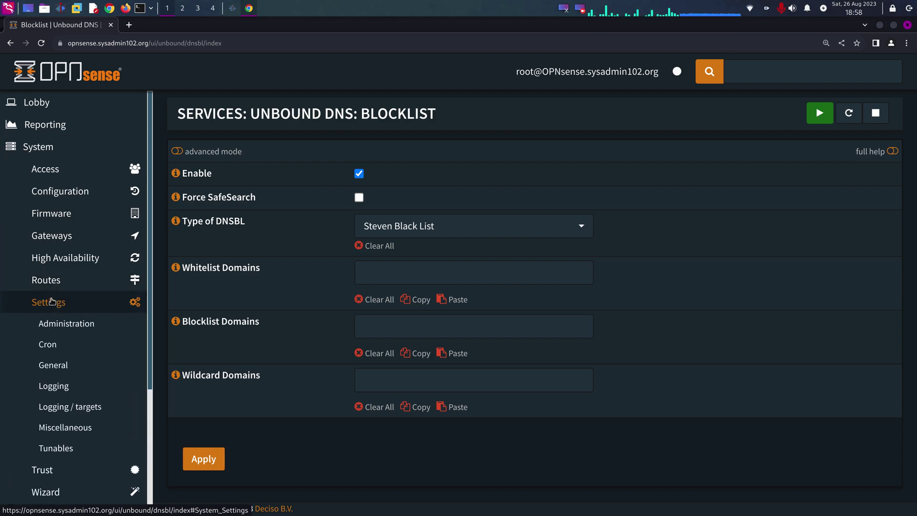
scroll(55, 304, "down", 2)
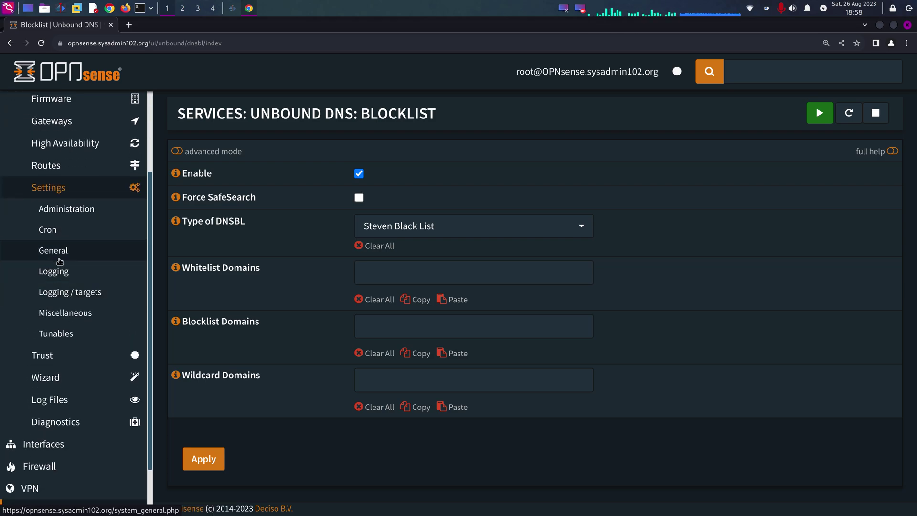
left_click(48, 230)
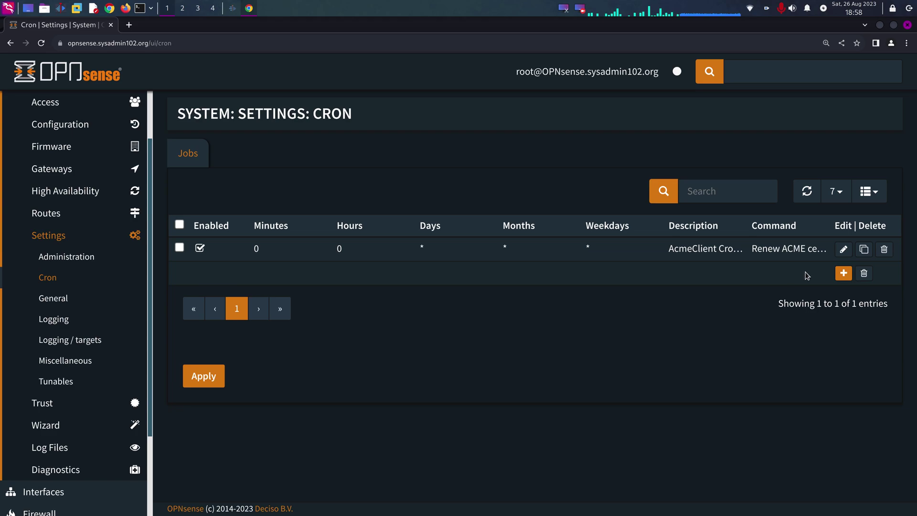
Add and save a cron job running 'Update Unbound DNSBLs', described as 'Update DNSBLs'
left_click(844, 272)
left_click(429, 294)
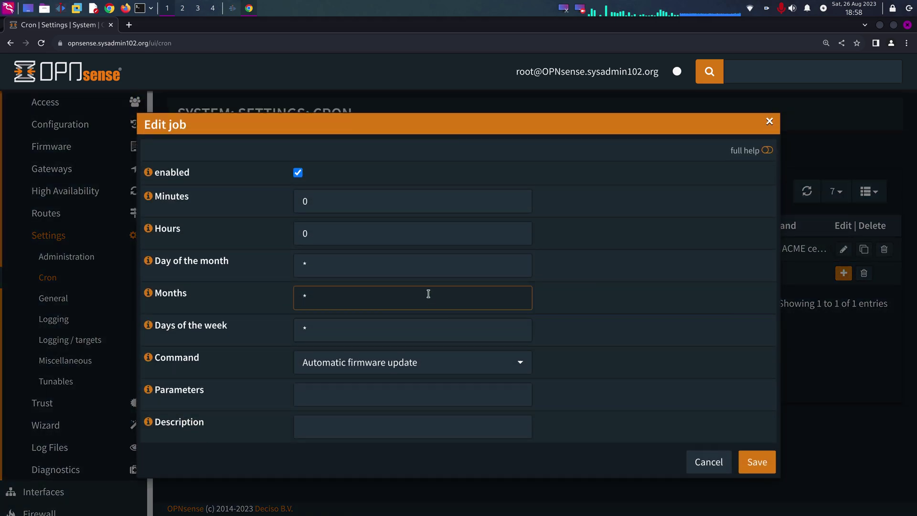
left_click(483, 366)
scroll(474, 305, "down", 9)
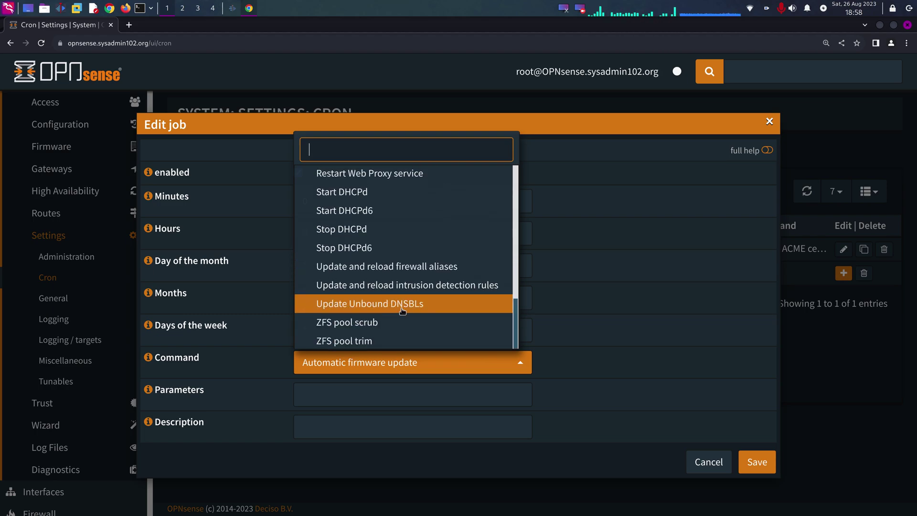
left_click(419, 307)
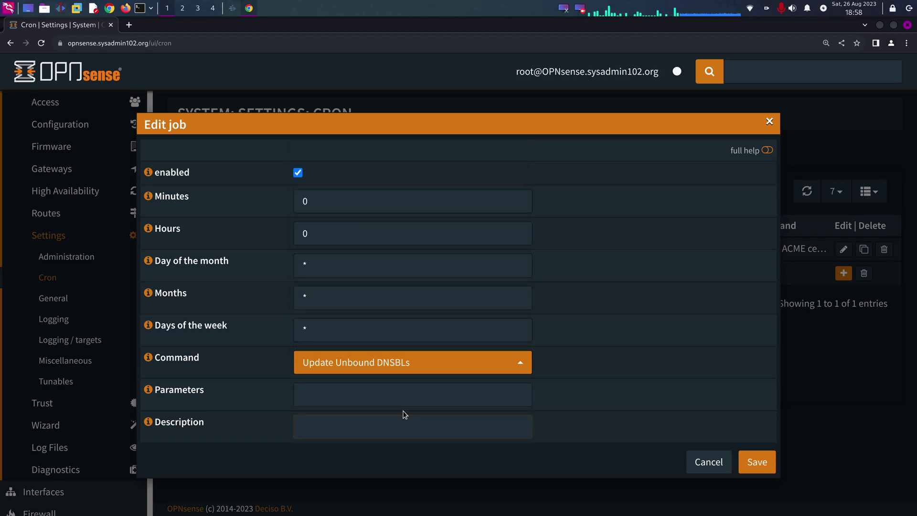
left_click(389, 428)
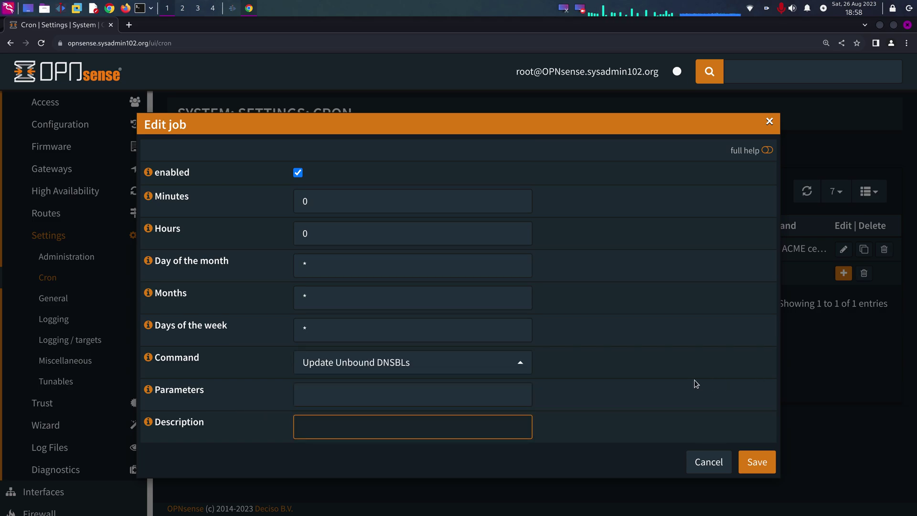
type("Updae")
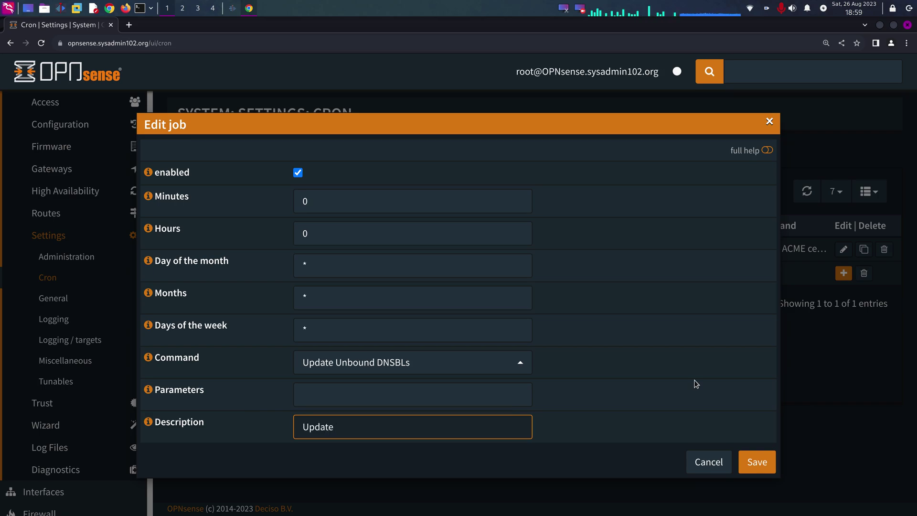
type("DNSB")
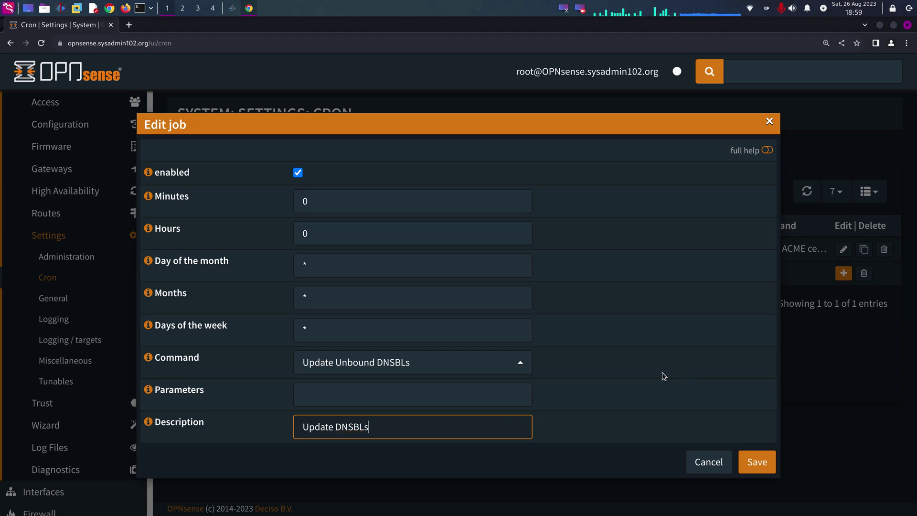
type("Ls")
left_click(759, 461)
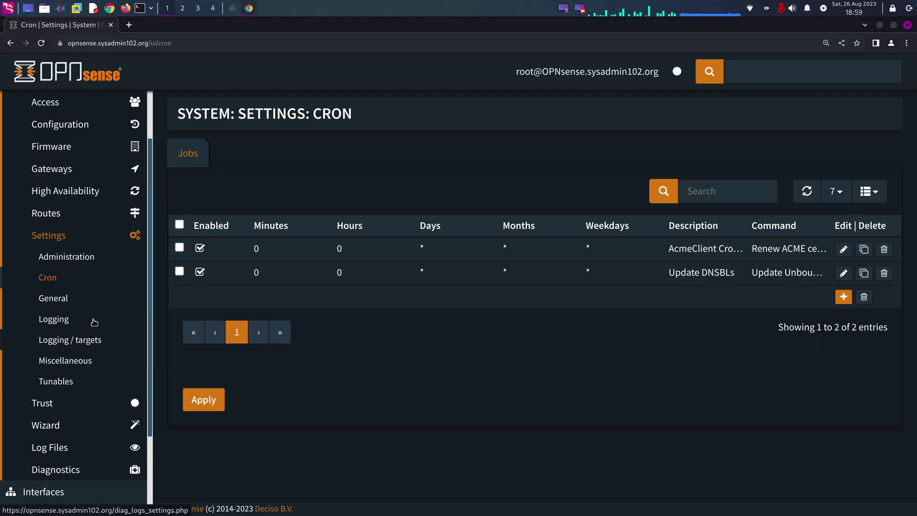
Check statistics gathering under Reporting > Settings, then view the Reporting > Unbound DNS overview
scroll(57, 282, "up", 2)
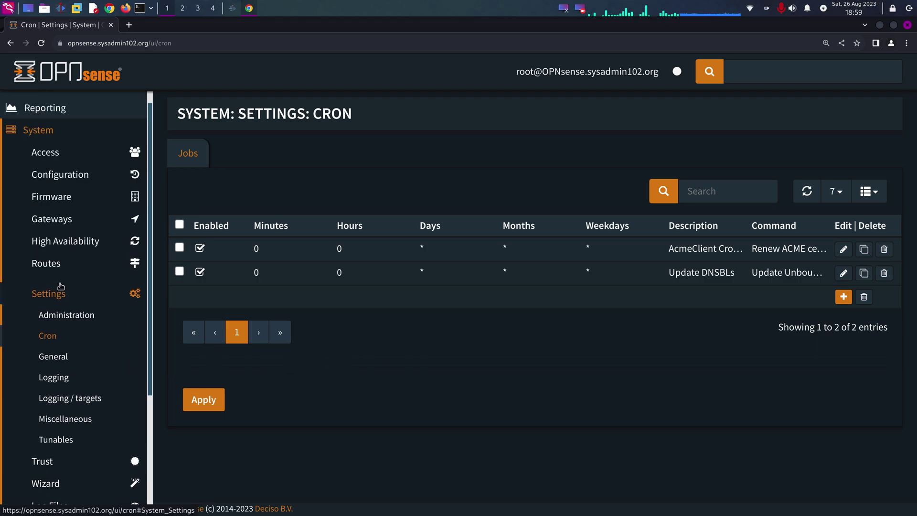
left_click(61, 131)
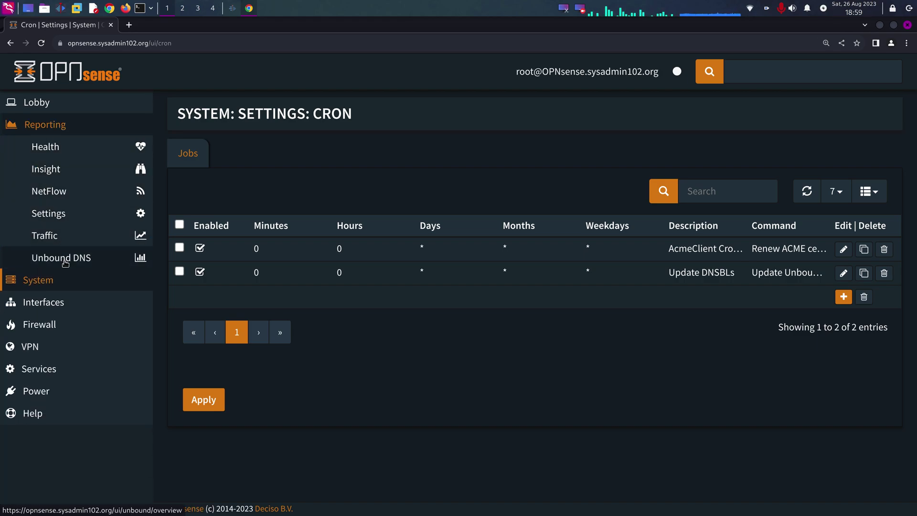
left_click(66, 261)
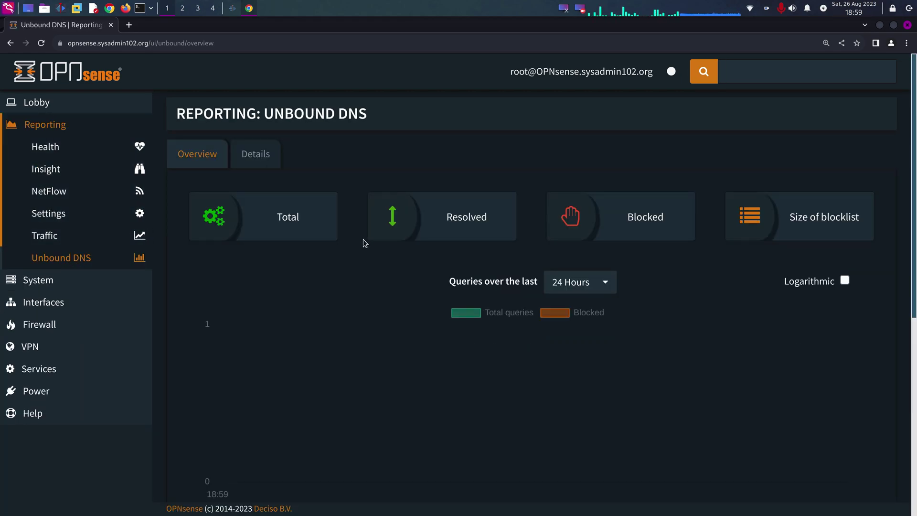
left_click(84, 219)
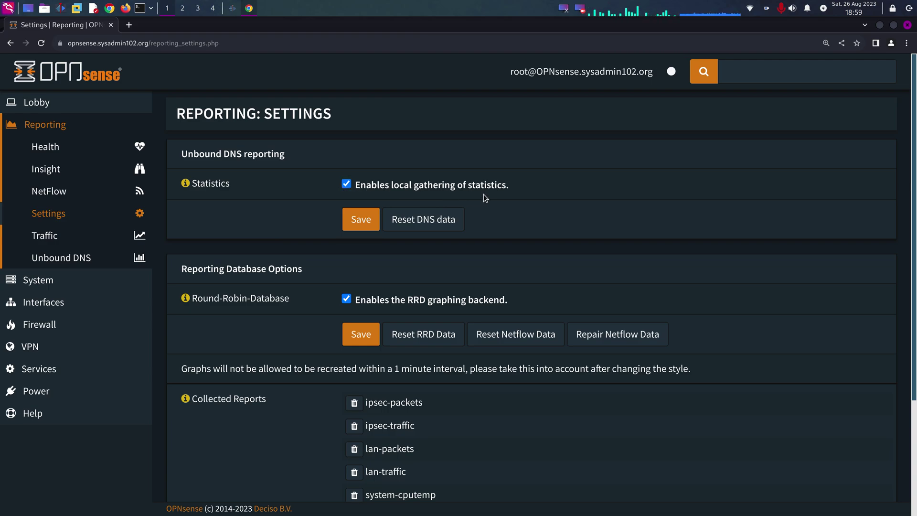
scroll(342, 231, "down", 1)
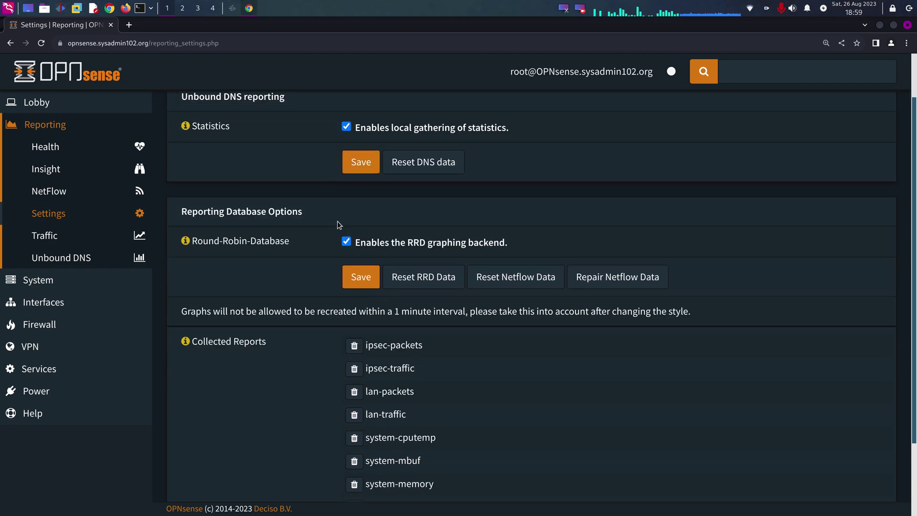
left_click(75, 259)
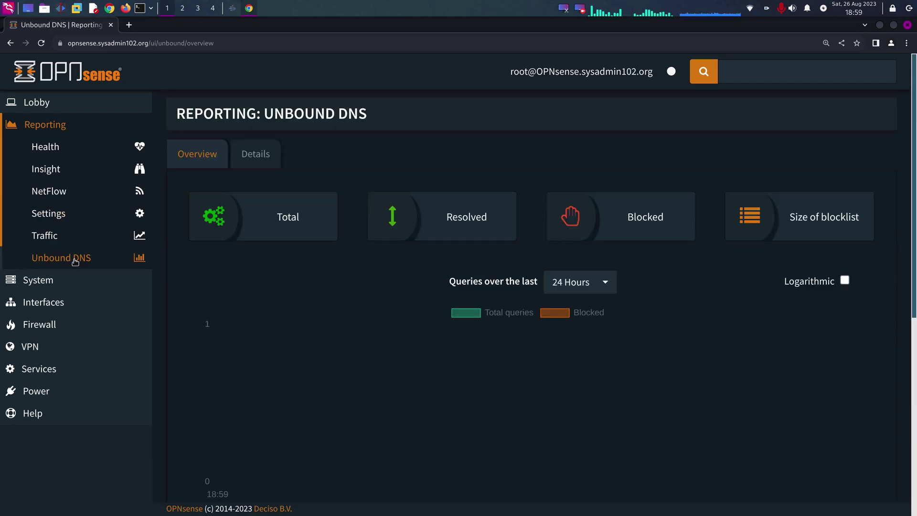
scroll(566, 253, "down", 3)
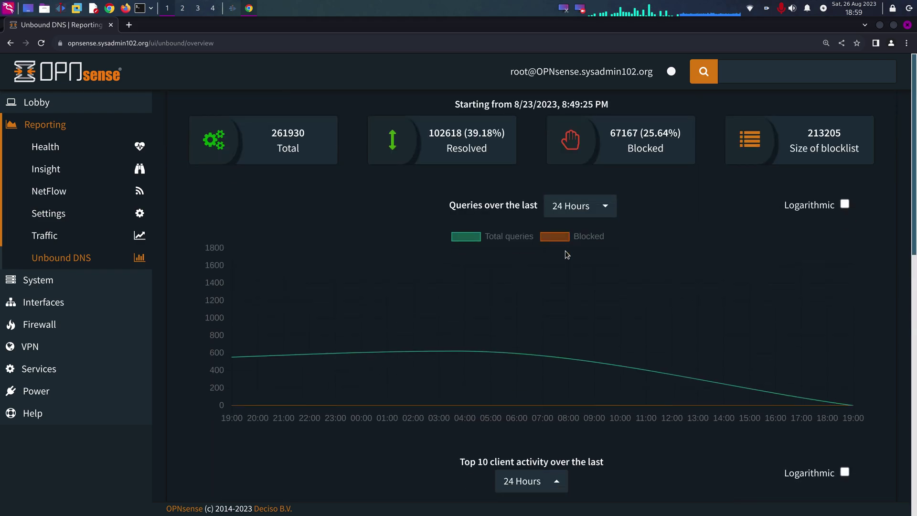
scroll(565, 246, "down", 4)
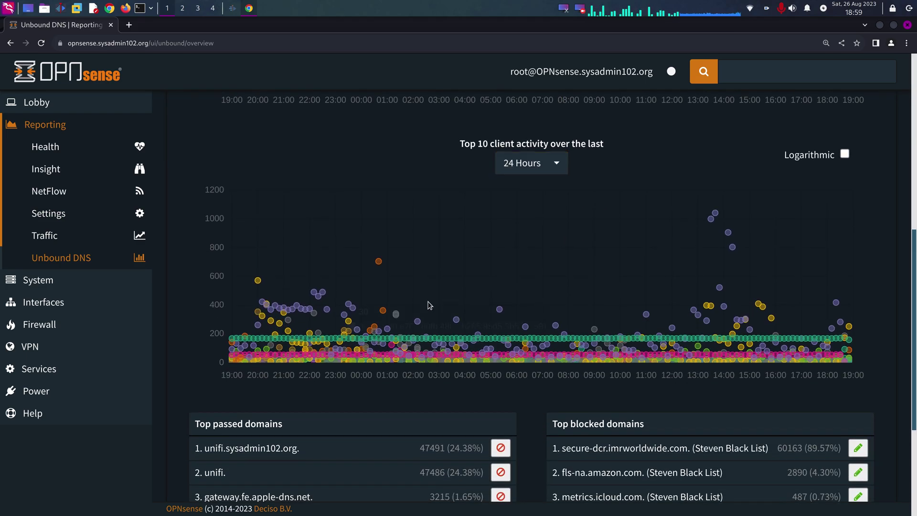
scroll(703, 292, "down", 2)
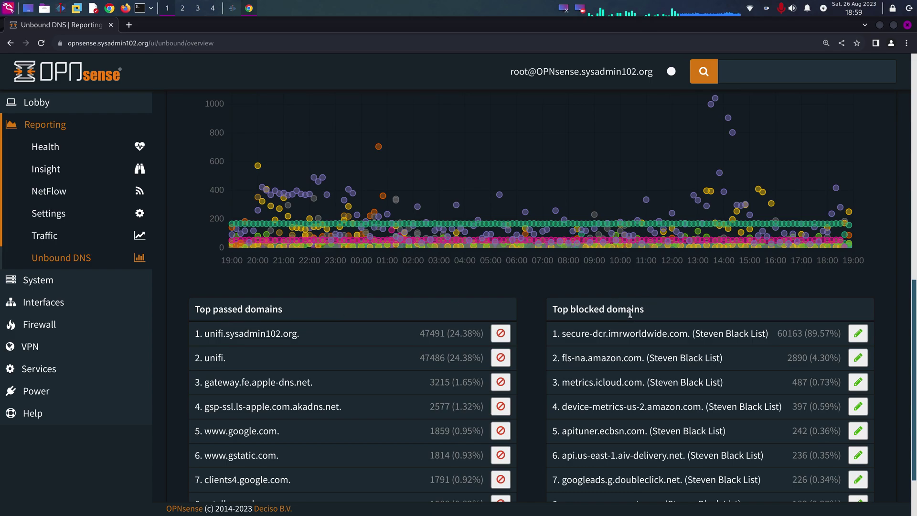
scroll(621, 306, "down", 1)
scroll(621, 294, "up", 8)
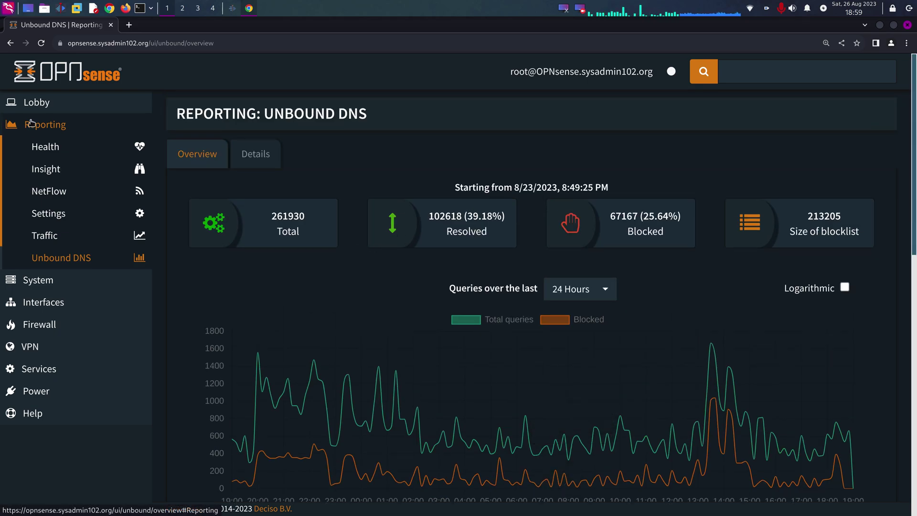
left_click(23, 101)
left_click(58, 324)
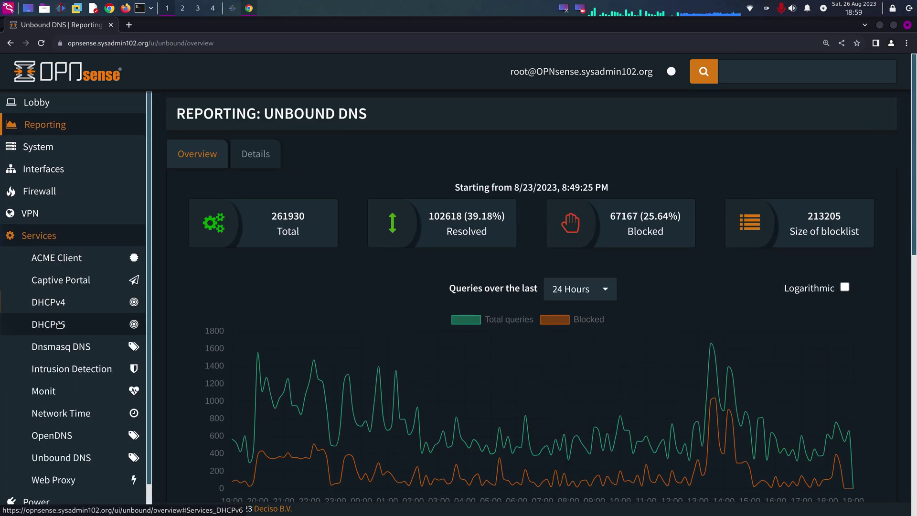